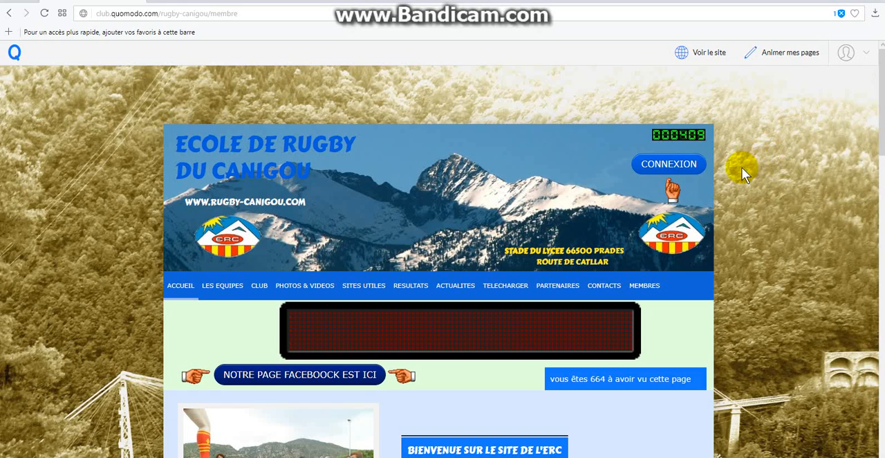
- Switch the site to page editing and activate the section with the U 12 heading
click(681, 169)
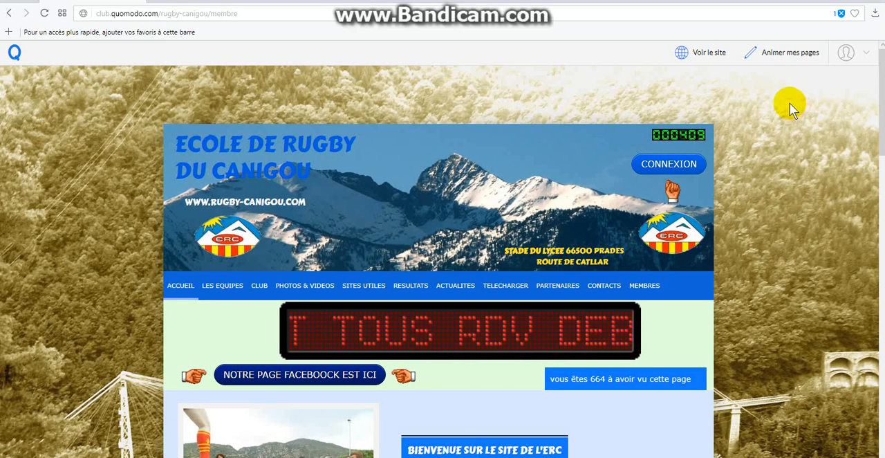
click(784, 59)
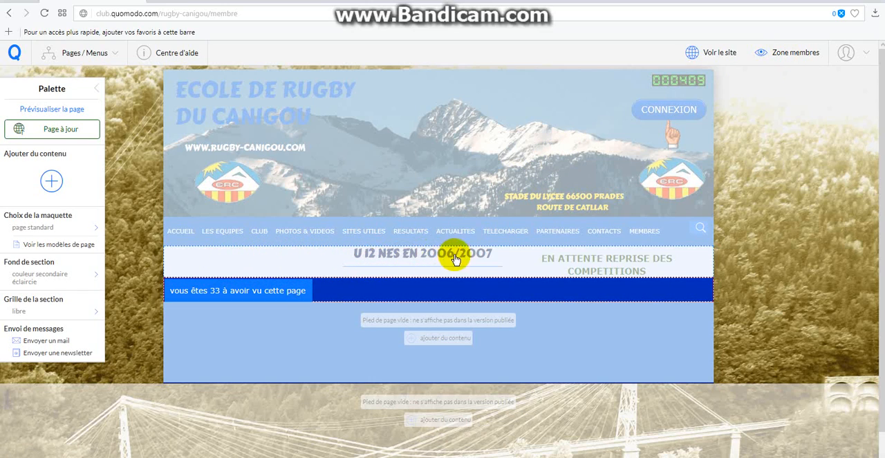
click(295, 263)
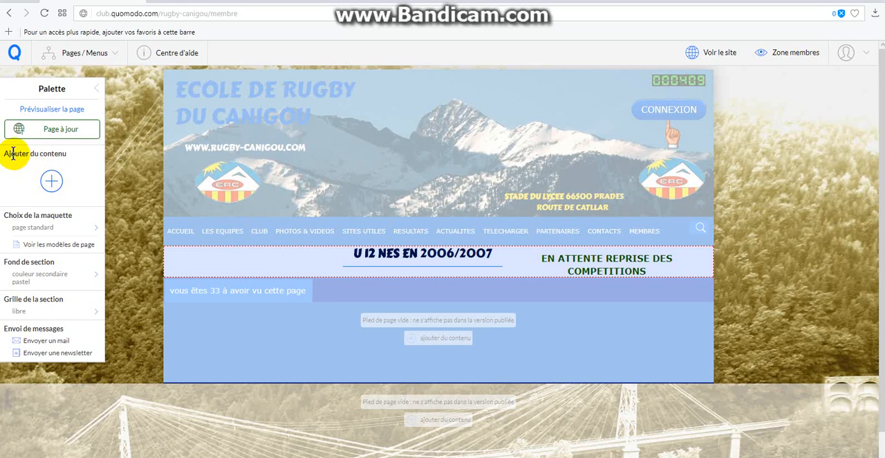
- Add a Billet smartnote to the active section and title it BONJOUR
click(52, 181)
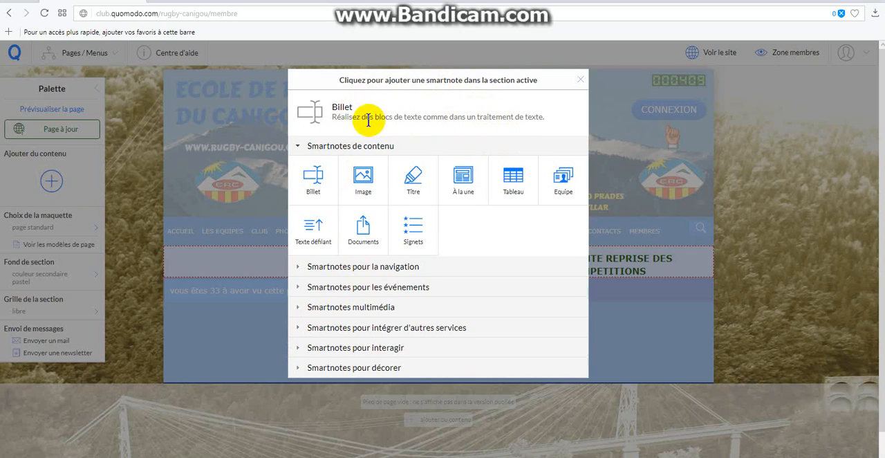
click(360, 195)
click(458, 191)
click(562, 188)
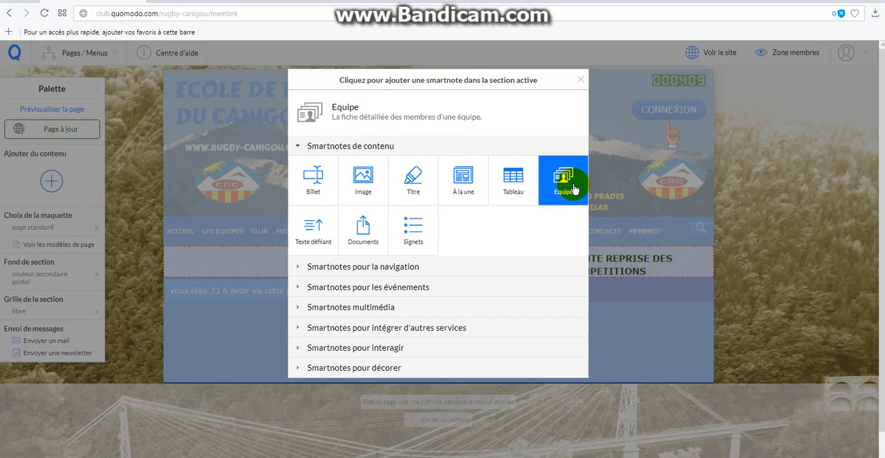
click(462, 181)
click(316, 195)
click(317, 185)
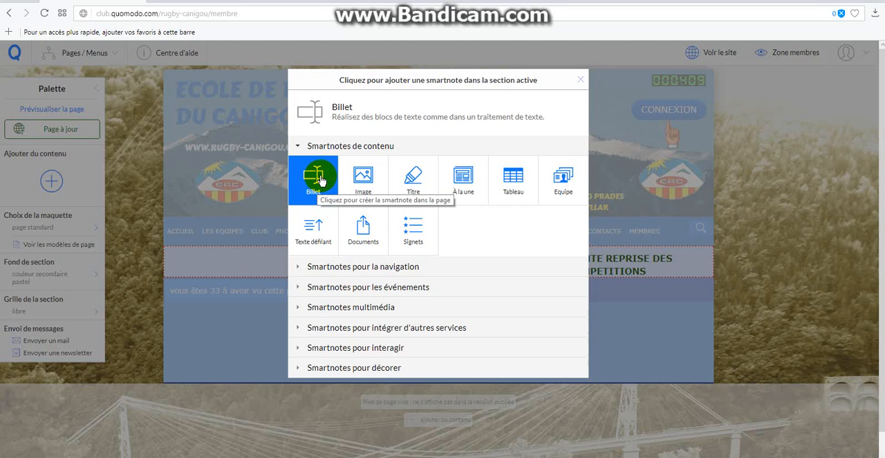
click(319, 180)
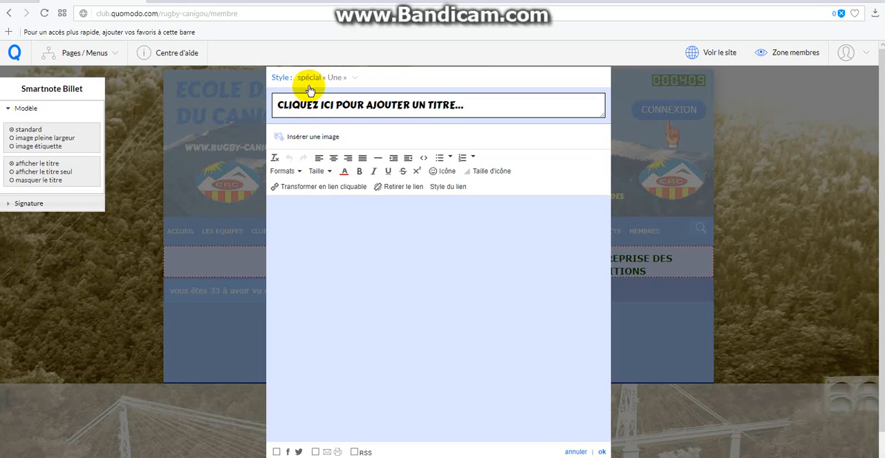
click(477, 103)
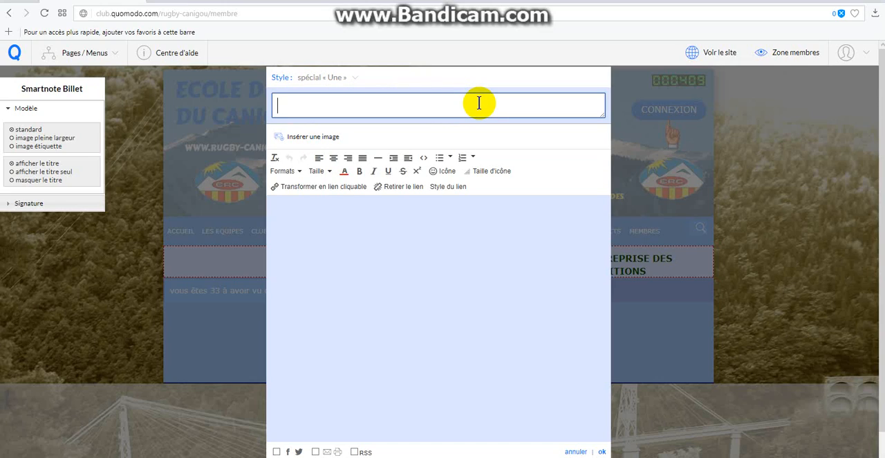
text(BONJOUR)
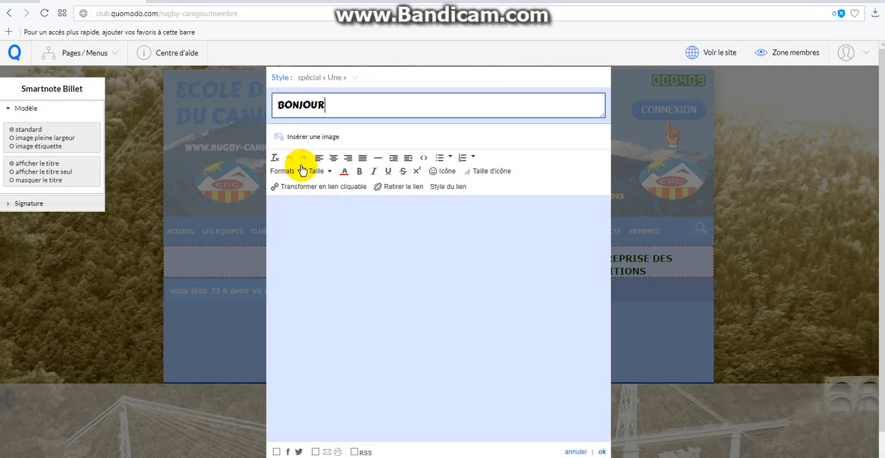
- Insert the image Logo Pole.JPG from the site's image library into the note
click(315, 138)
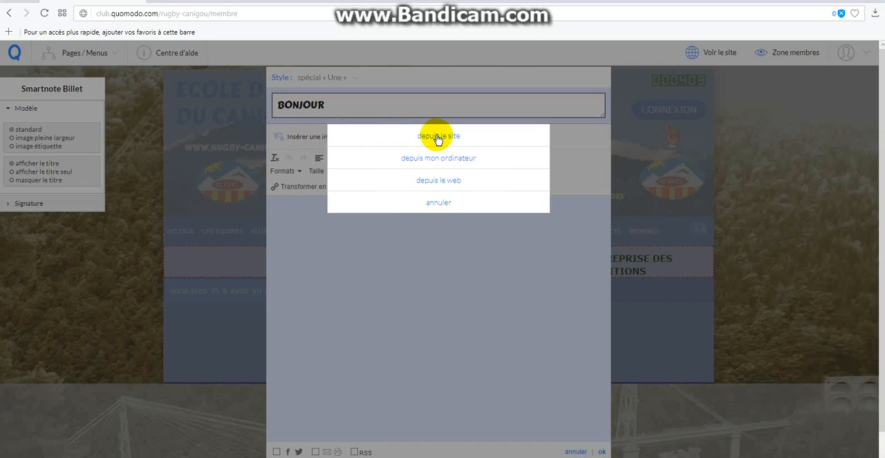
click(438, 137)
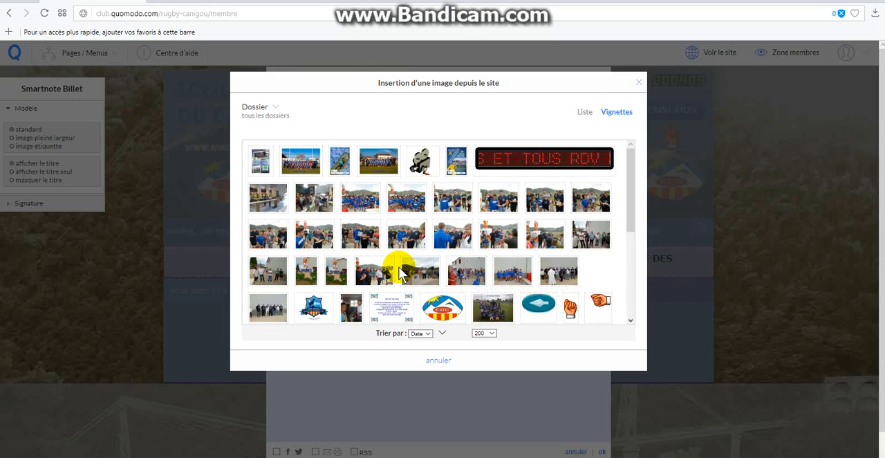
scroll(399, 272, down, 1)
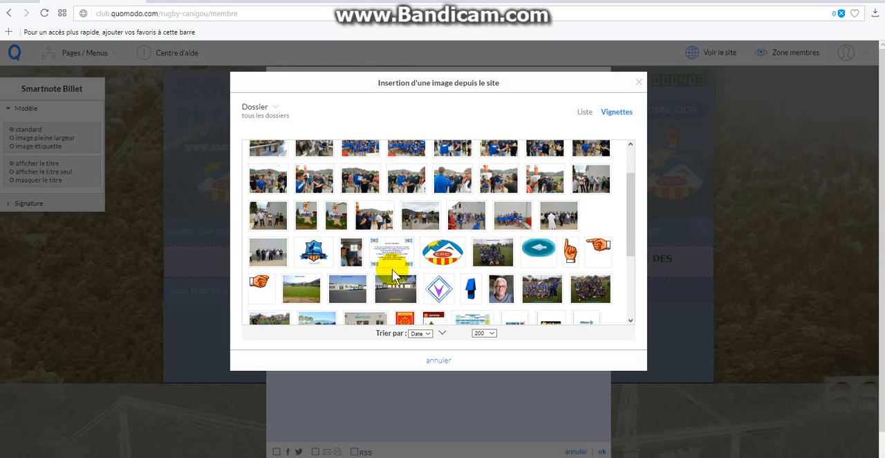
click(318, 254)
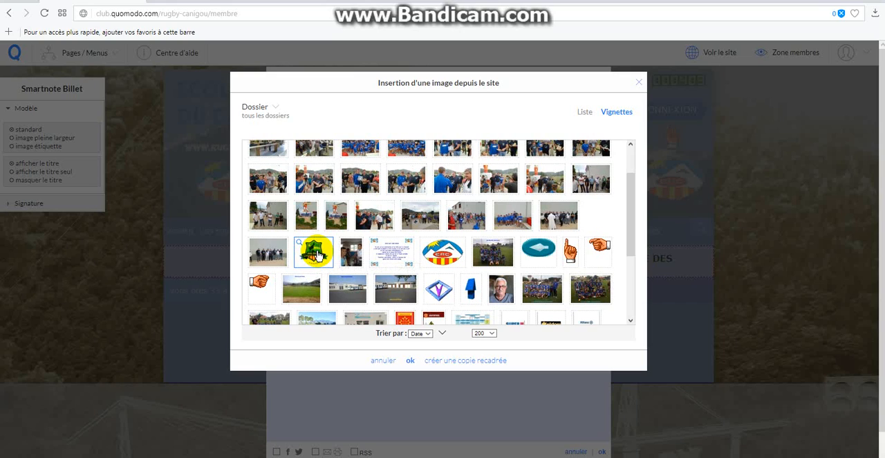
click(410, 360)
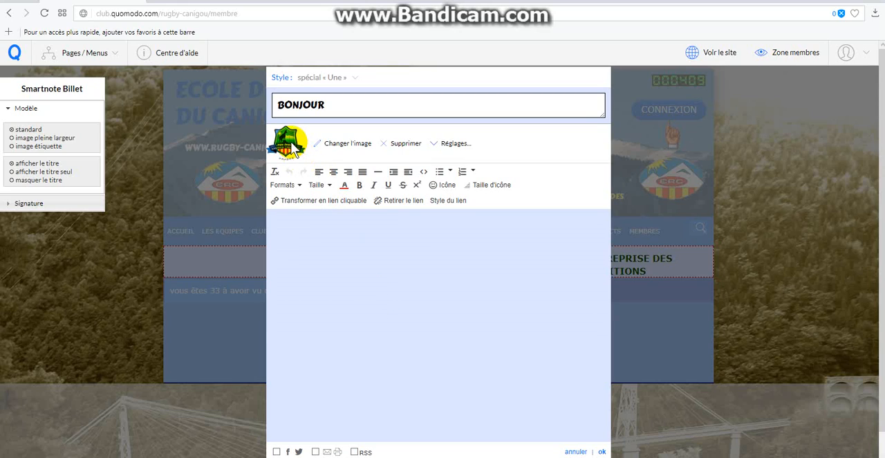
- Replace the note's image with 6.JPG from the site's image library
click(357, 151)
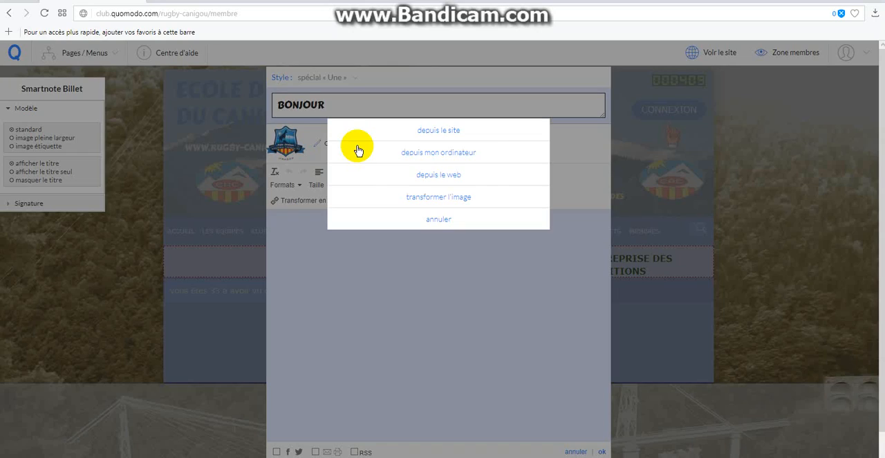
click(440, 131)
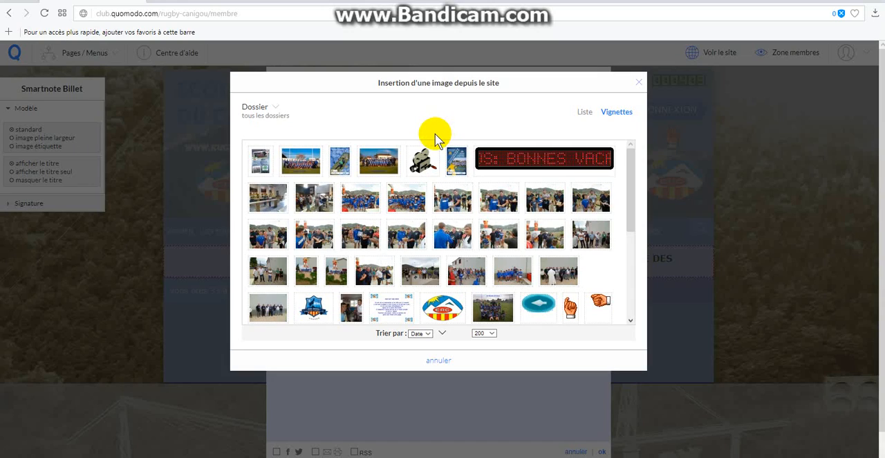
click(353, 311)
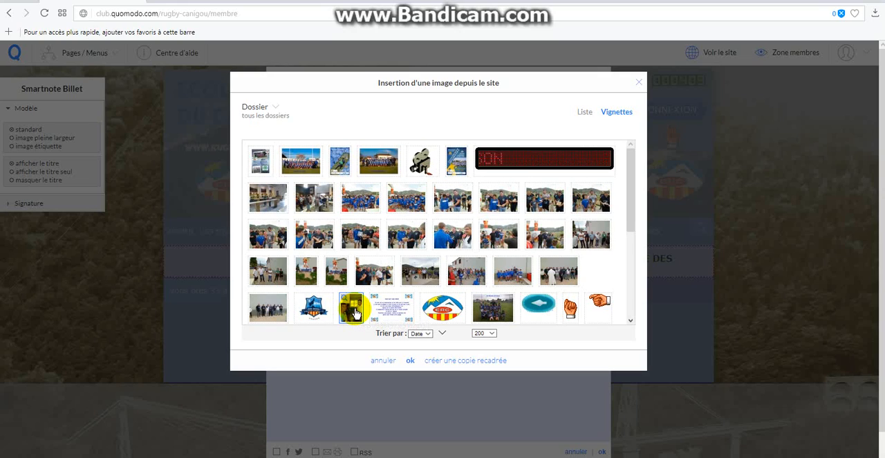
click(411, 362)
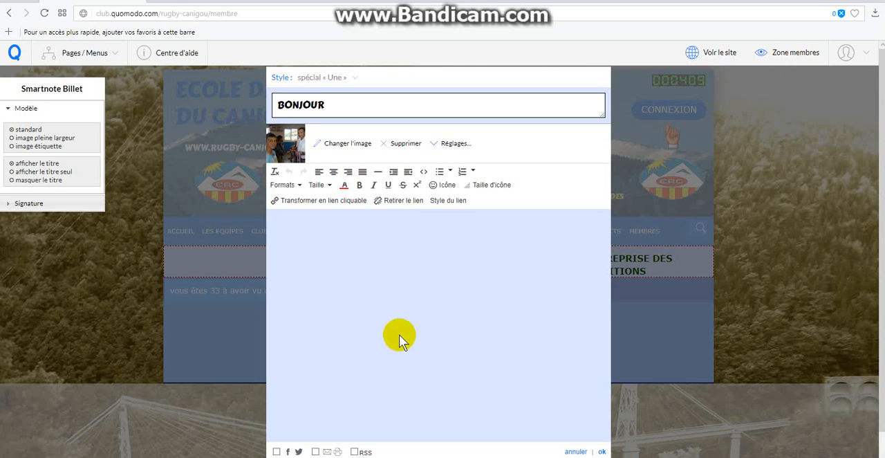
- Set the width of the note's image to 20%
click(437, 144)
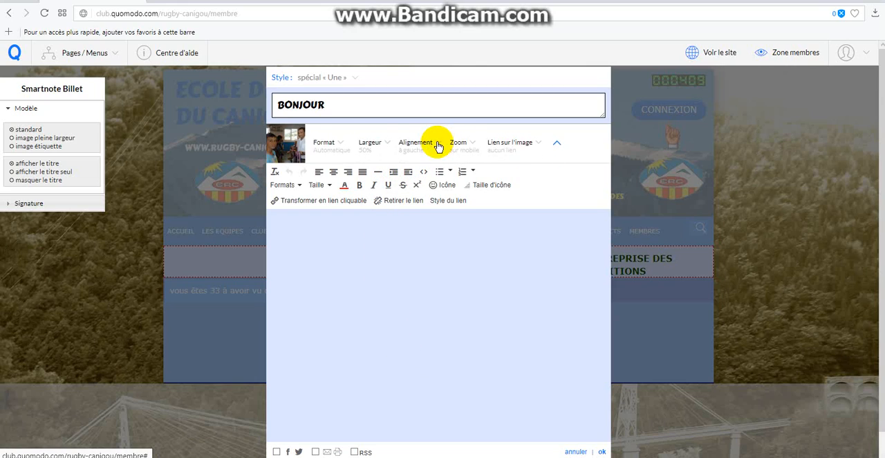
click(386, 142)
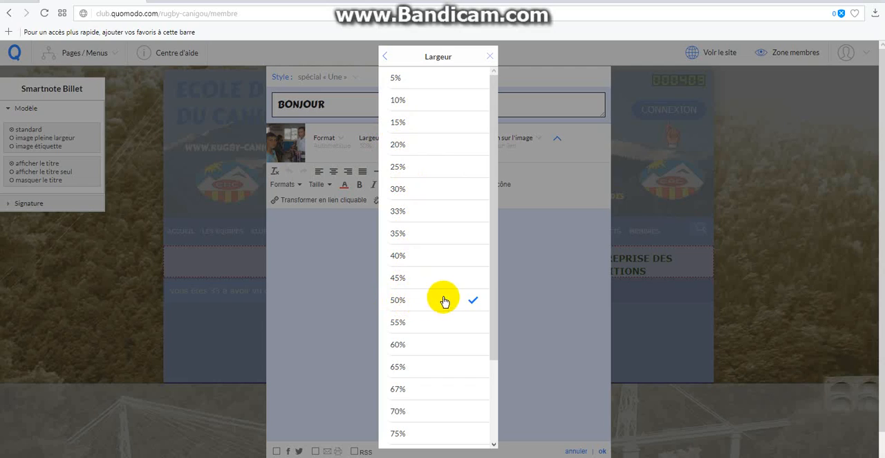
click(404, 151)
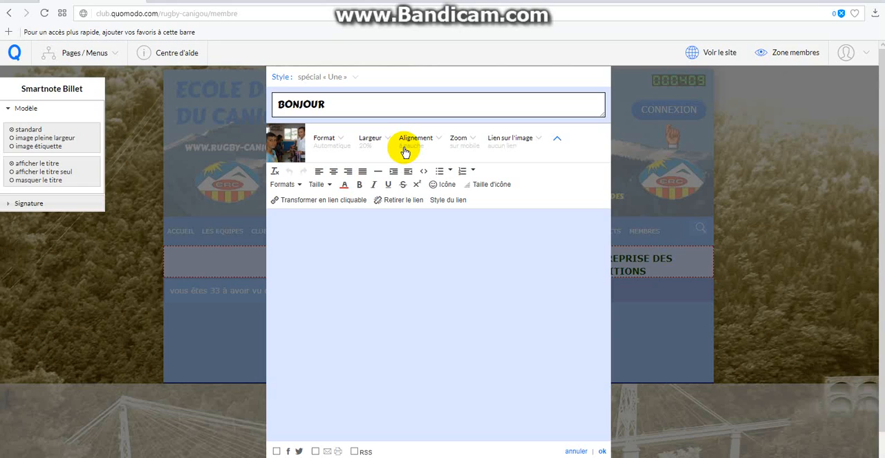
- Enter the body text "nous sommes les meilleurs" in the note
click(339, 220)
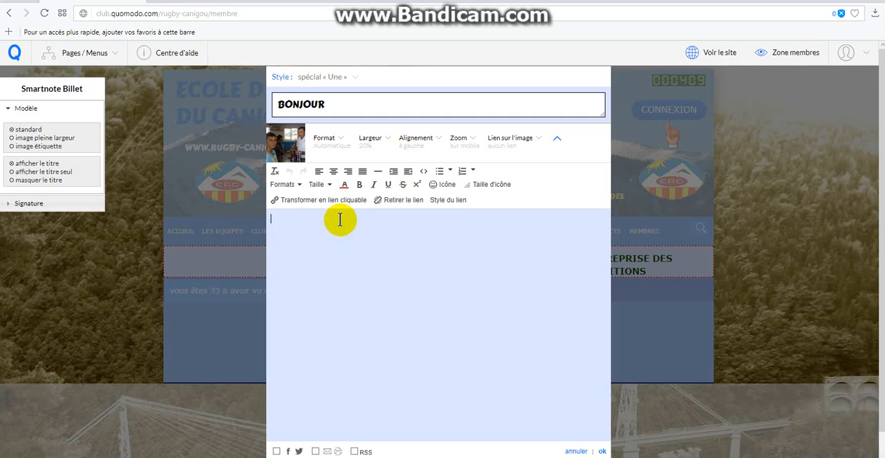
text(n)
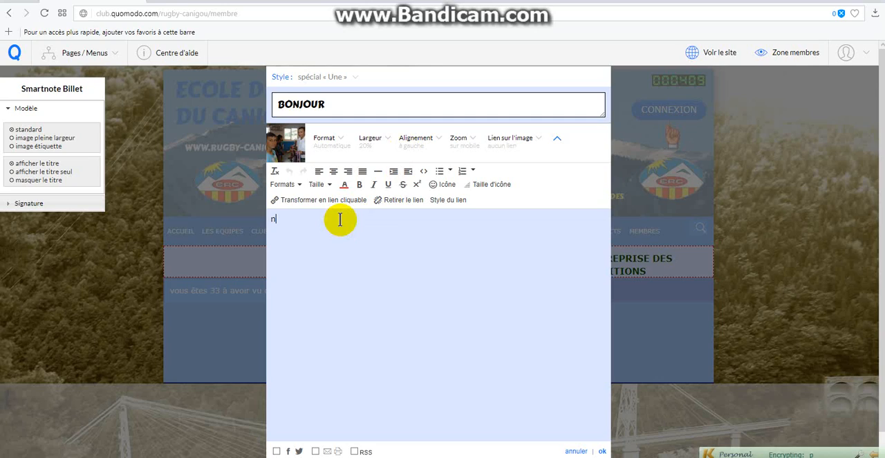
text(ous somm)
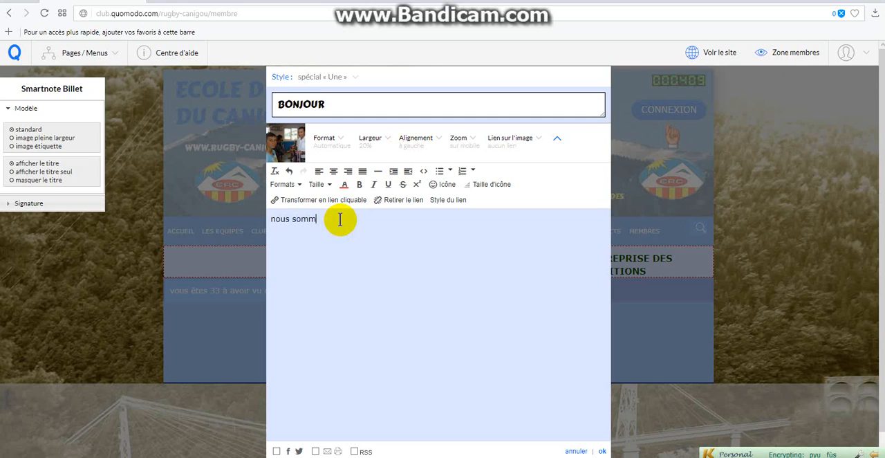
text(es les meille)
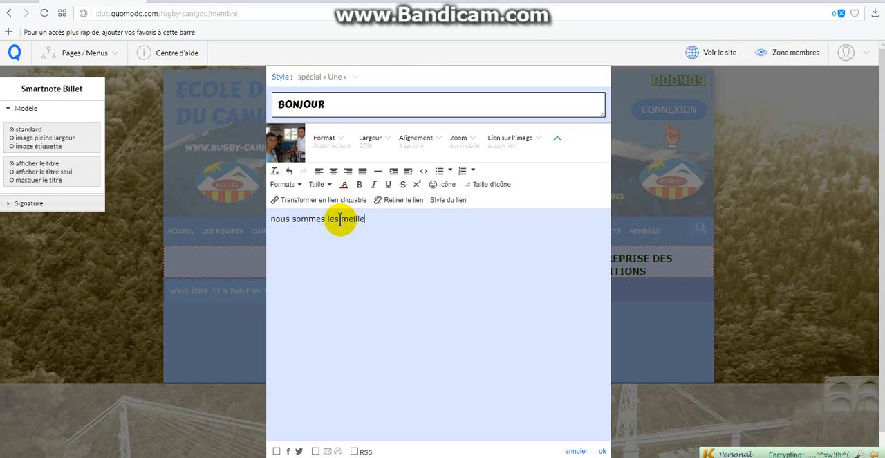
text(urs)
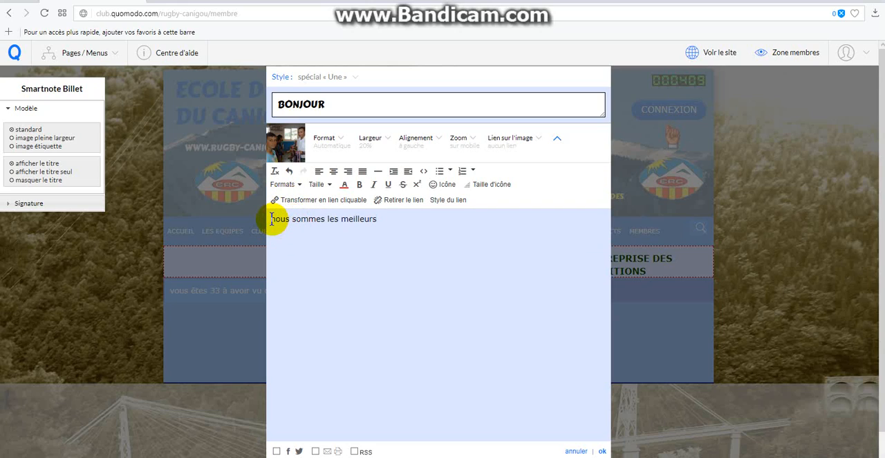
- Format the whole body text as bold, italic and underlined, and colour it violet from the web palette
drag(273, 220, 380, 222)
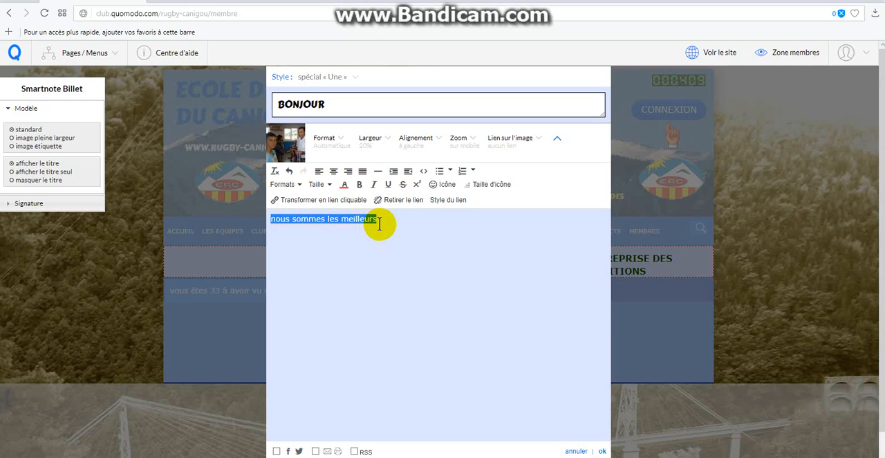
click(361, 185)
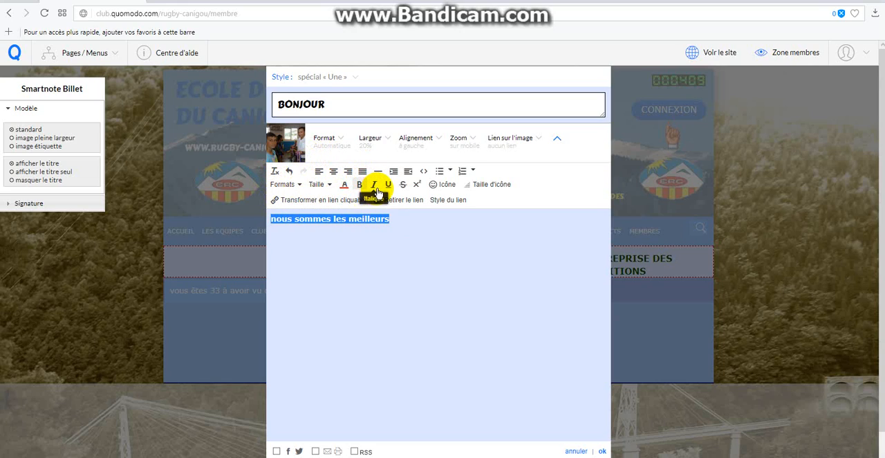
click(374, 185)
click(348, 185)
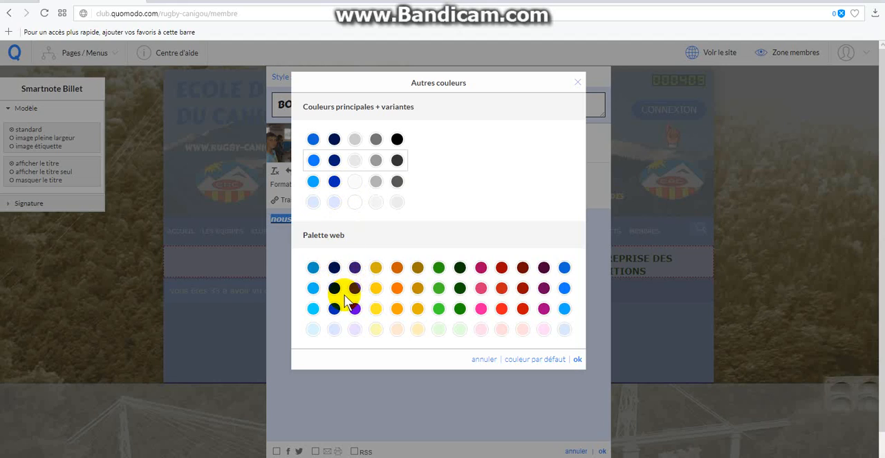
click(355, 309)
click(576, 360)
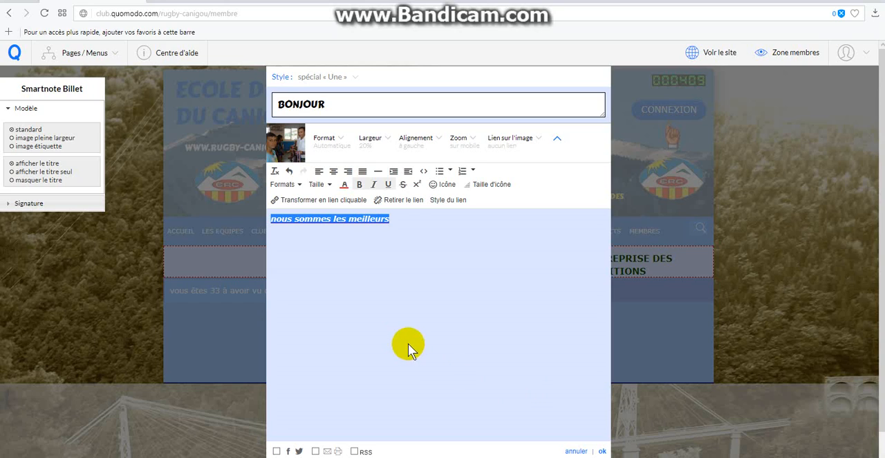
- Save the BONJOUR note and shift it slightly within its section
click(602, 450)
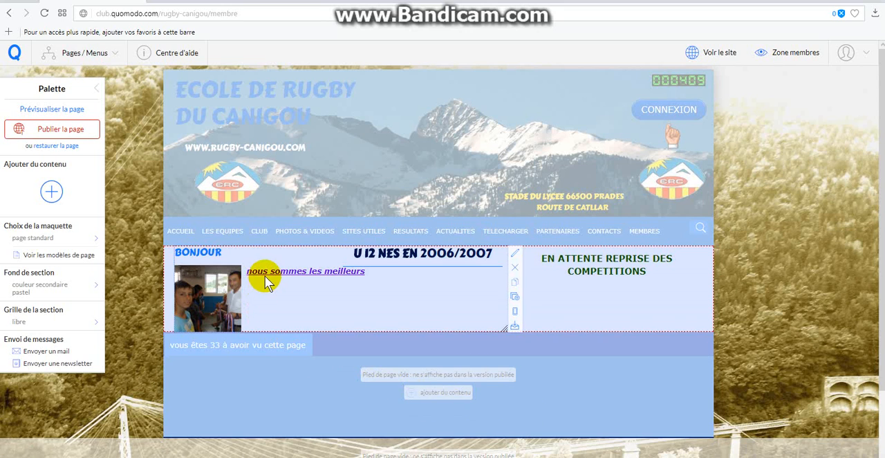
mouse_move(267, 271)
mouse_down()
mouse_move(274, 302)
mouse_move(253, 275)
mouse_move(261, 298)
mouse_move(265, 270)
mouse_up()
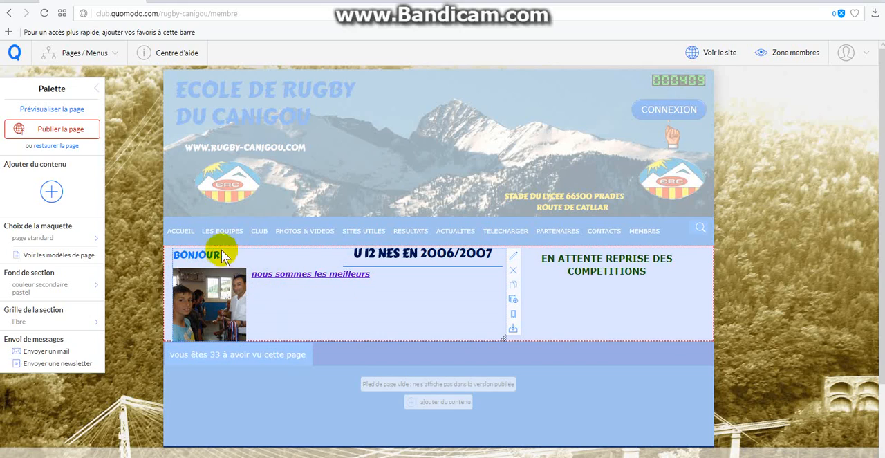
- Change the BONJOUR note's style to the custom Style n° 1 and save the note
click(514, 258)
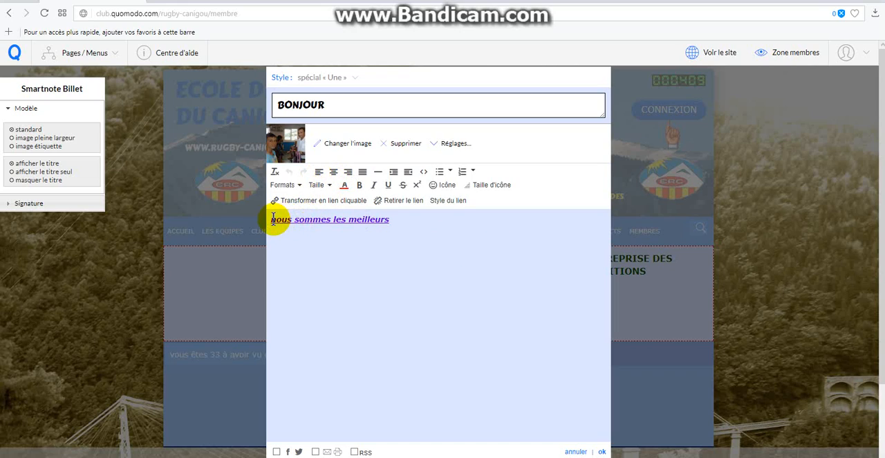
click(283, 81)
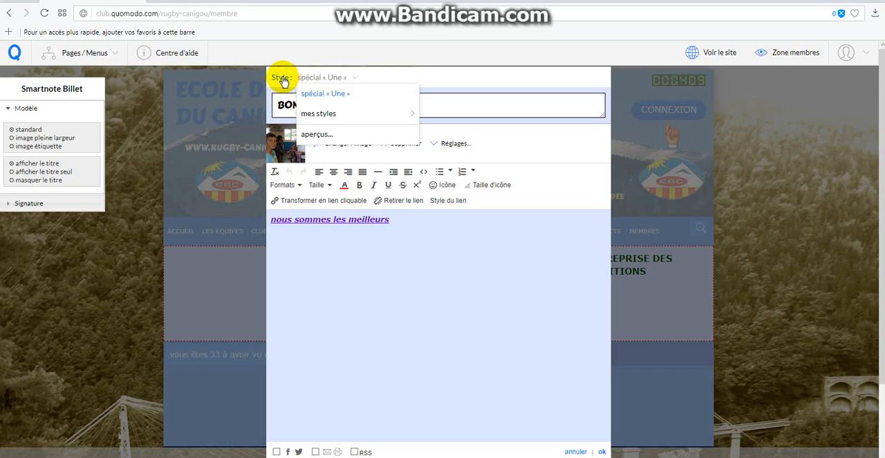
mouse_move(306, 115)
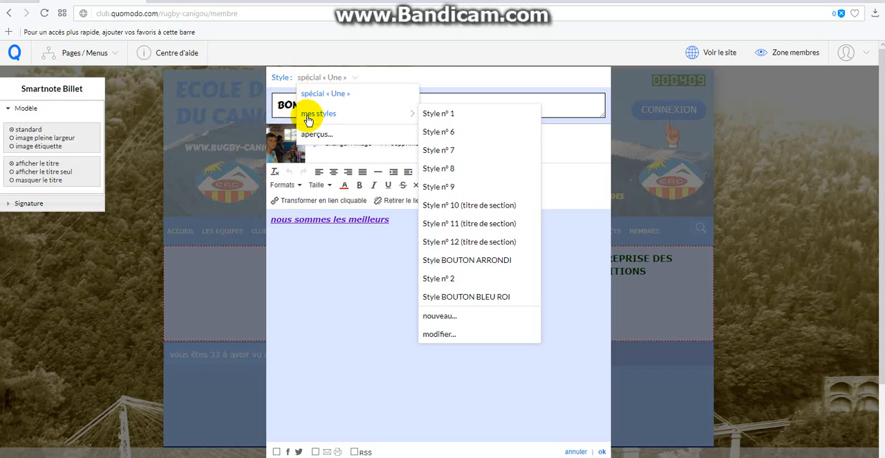
click(447, 114)
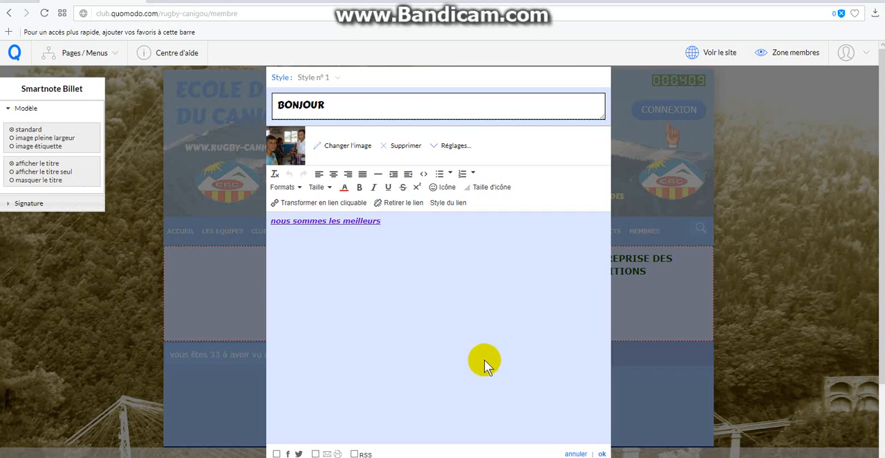
click(601, 453)
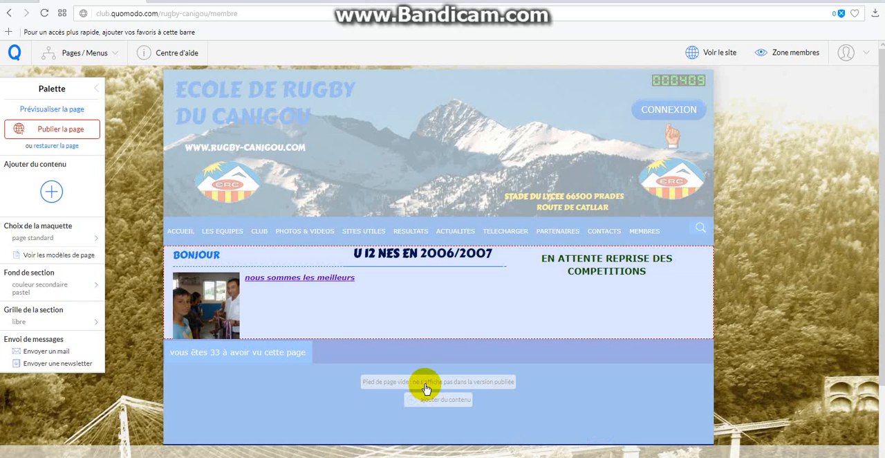
- Reposition the BONJOUR note just below the "U 12 NES EN 2006/2007" heading and publish the page
mouse_move(480, 316)
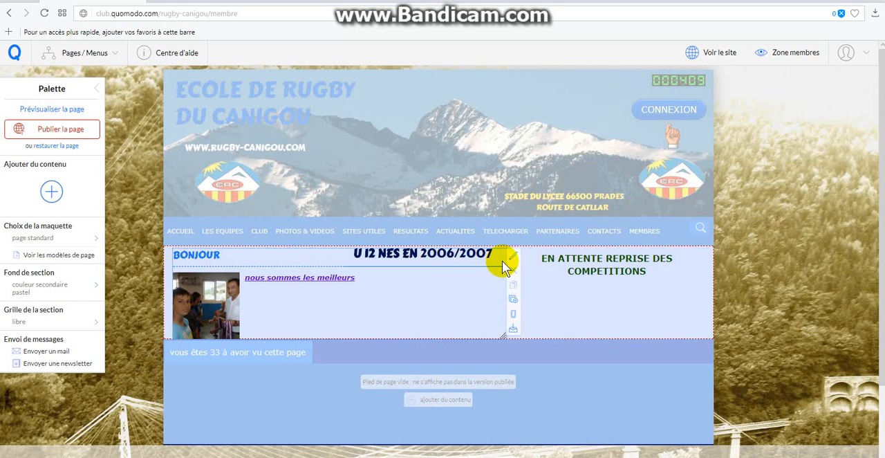
drag(459, 276, 582, 302)
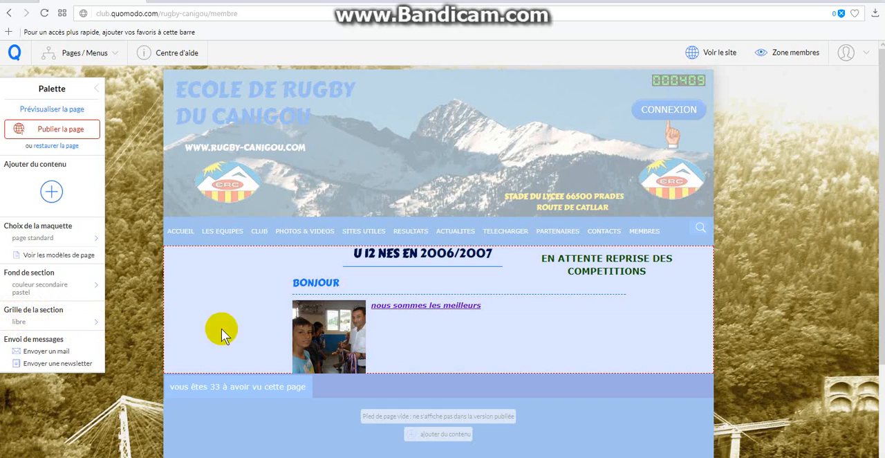
mouse_move(409, 330)
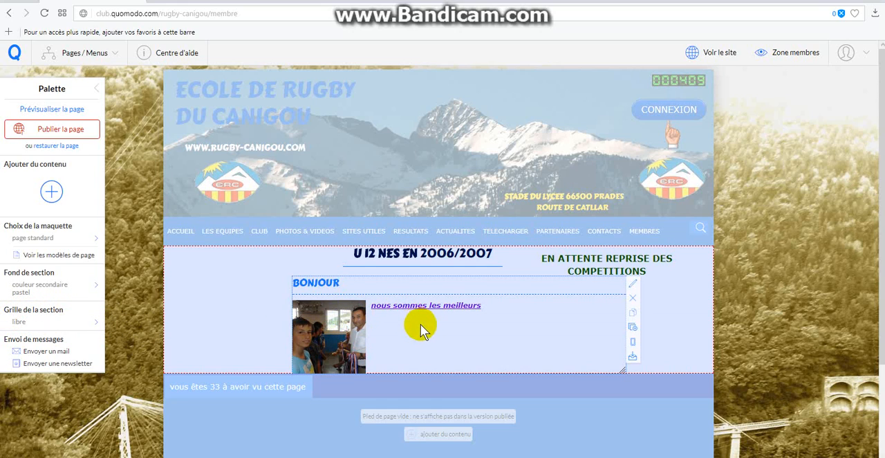
drag(420, 323, 312, 321)
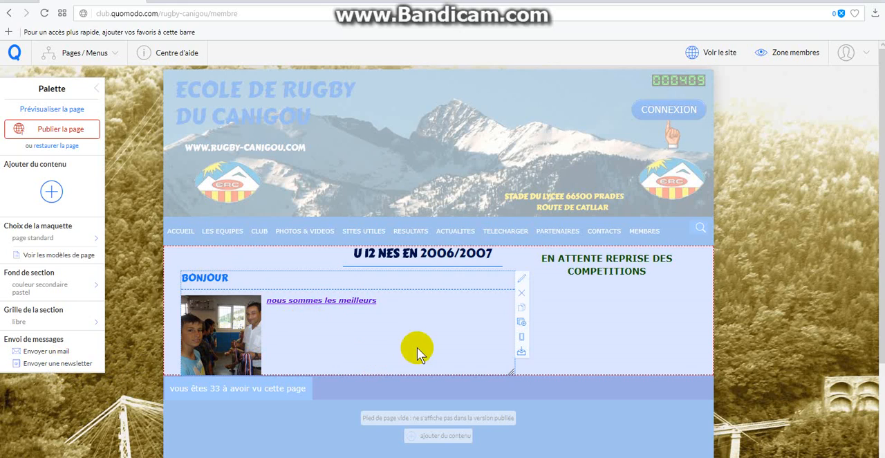
click(56, 136)
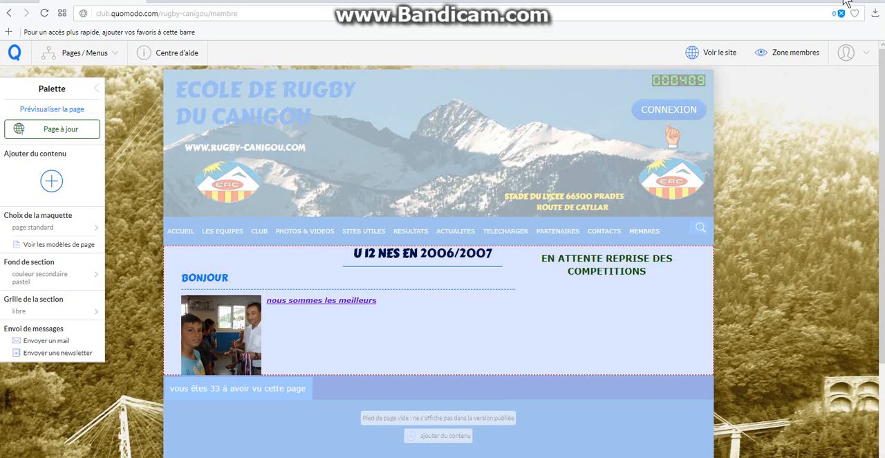
- Add a Titre note to the active section with the text "salut"
mouse_move(404, 260)
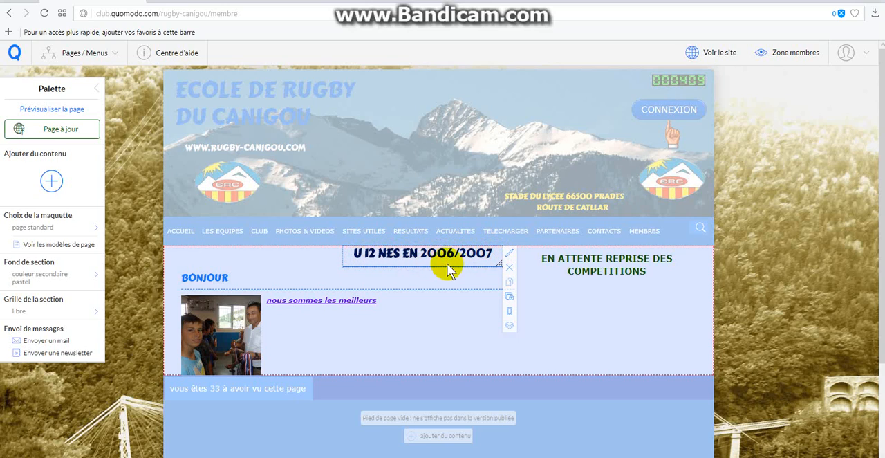
click(53, 181)
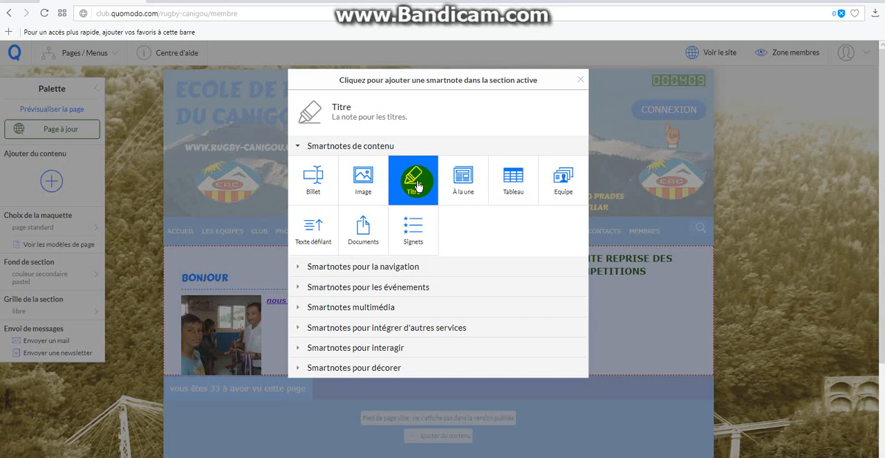
click(417, 185)
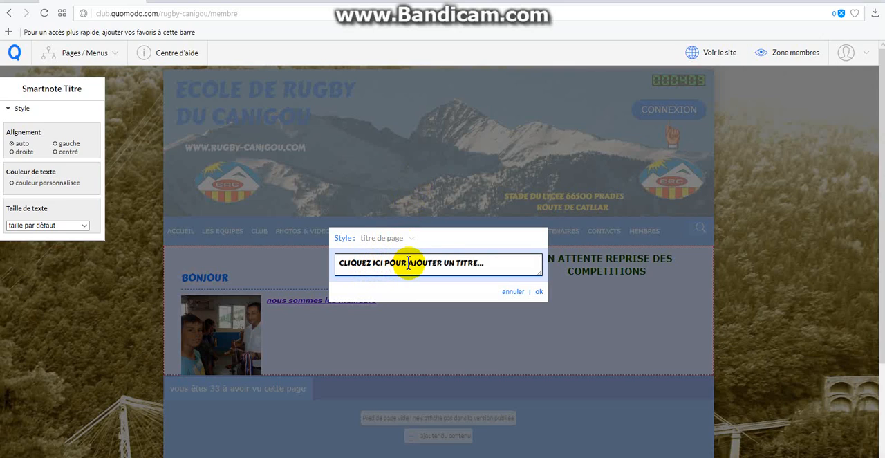
click(491, 265)
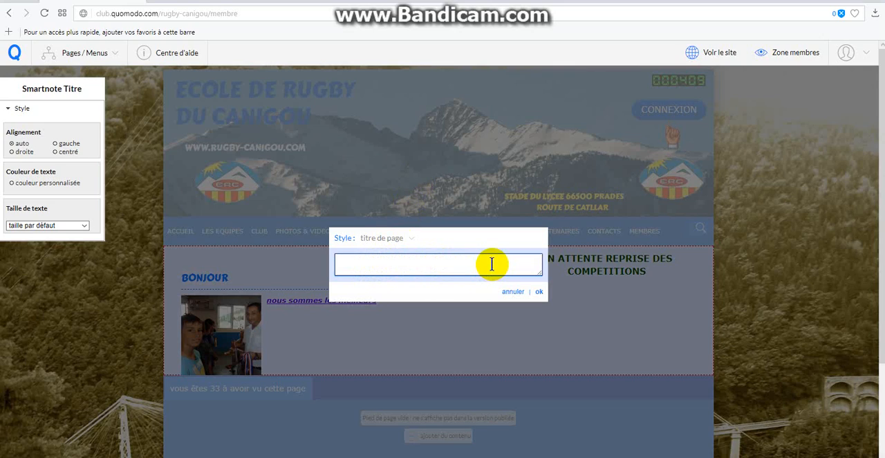
text(SALUT)
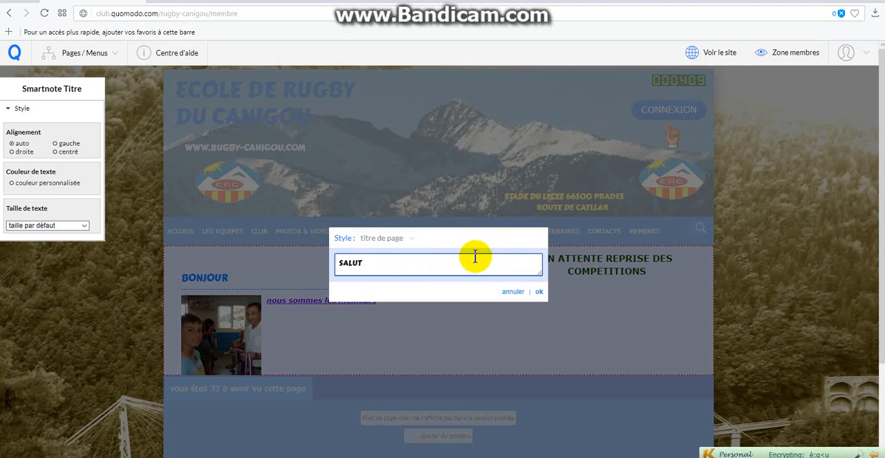
- Apply the custom Style n° 2 to the salut title and place it beneath the "EN ATTENTE REPRISE DES COMPETITIONS" text, slightly narrowed
click(343, 240)
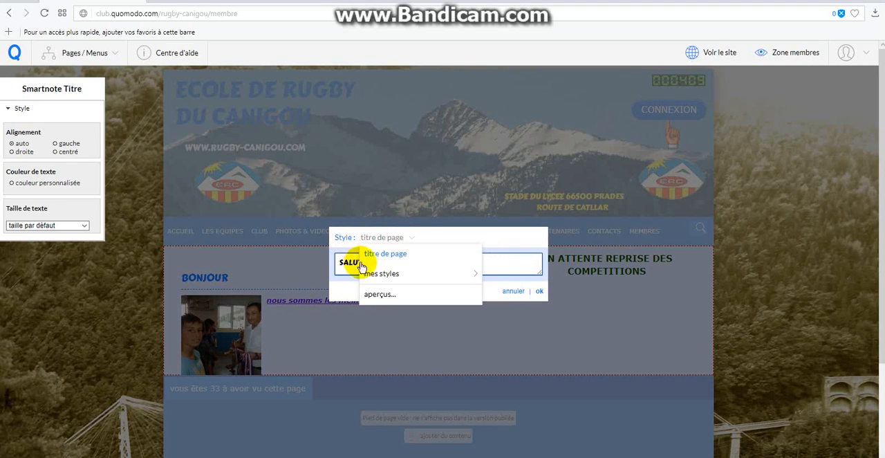
mouse_move(373, 275)
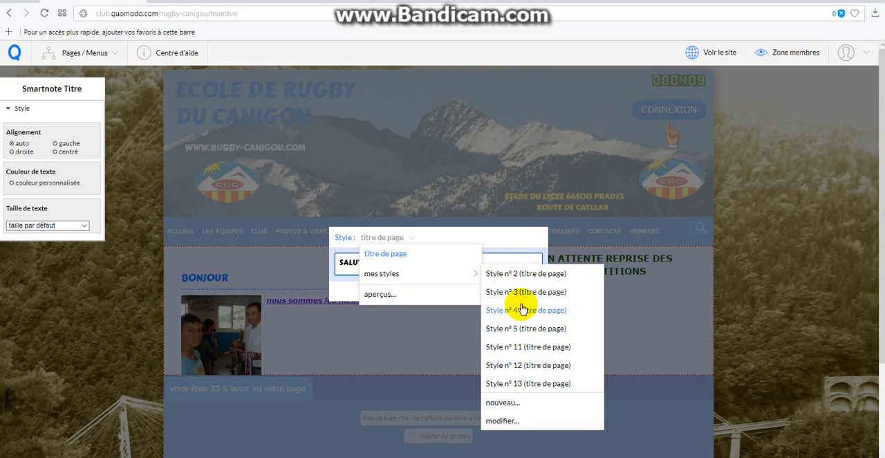
click(520, 275)
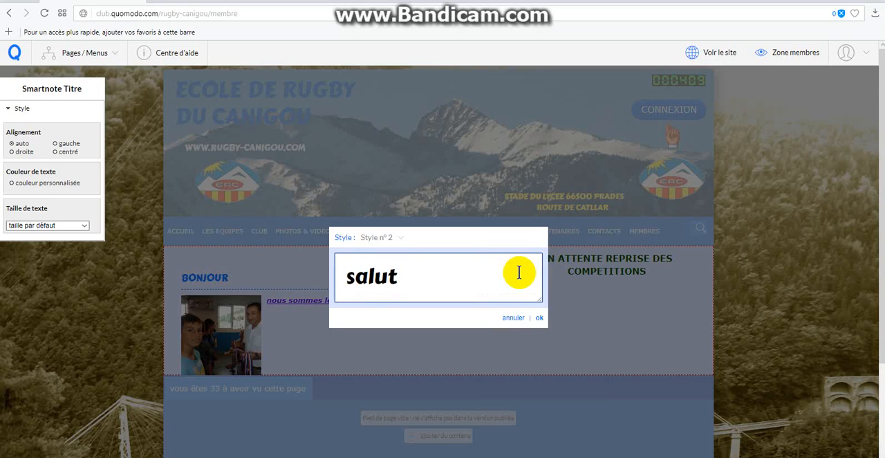
click(540, 318)
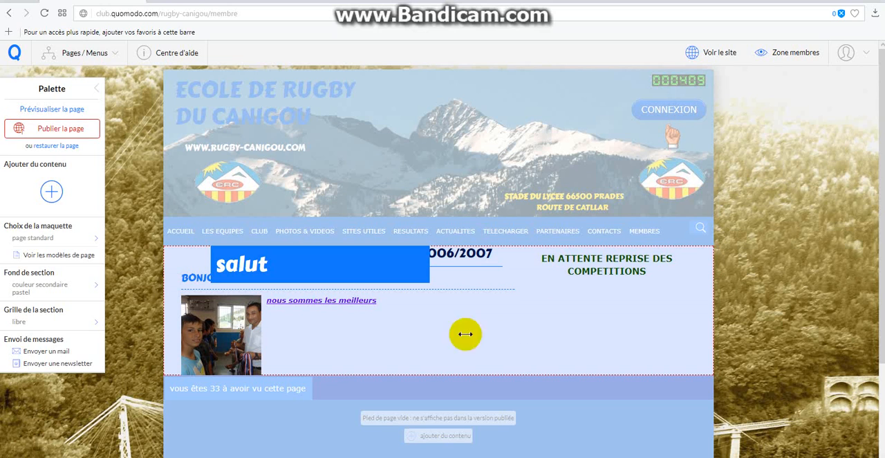
drag(331, 270, 602, 300)
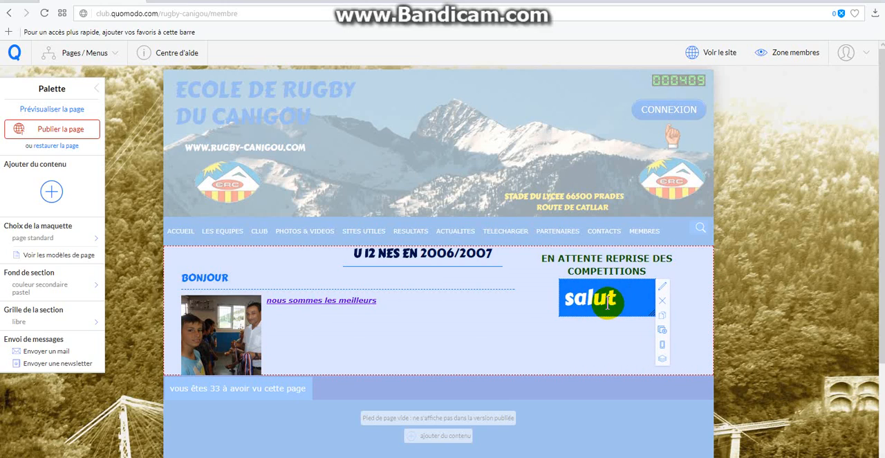
mouse_move(653, 313)
mouse_down()
mouse_move(687, 311)
mouse_move(632, 309)
mouse_move(651, 311)
mouse_up()
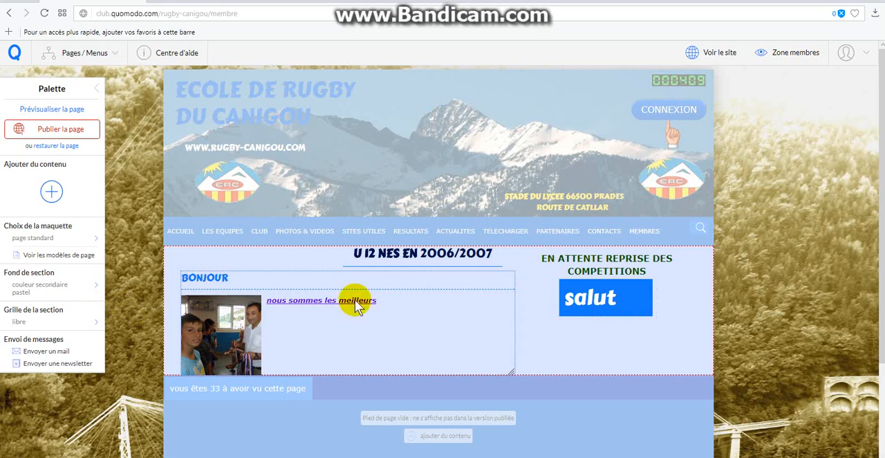
- Centre the salut title with a text size of 18px and publish the page
mouse_move(650, 289)
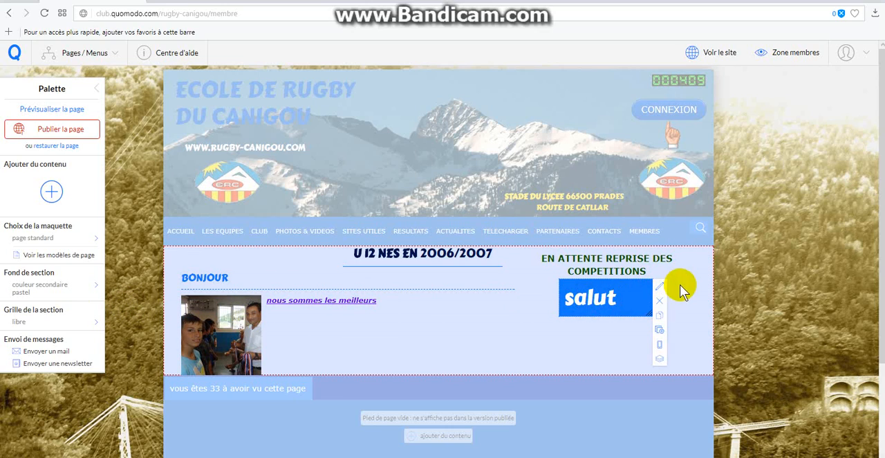
click(660, 287)
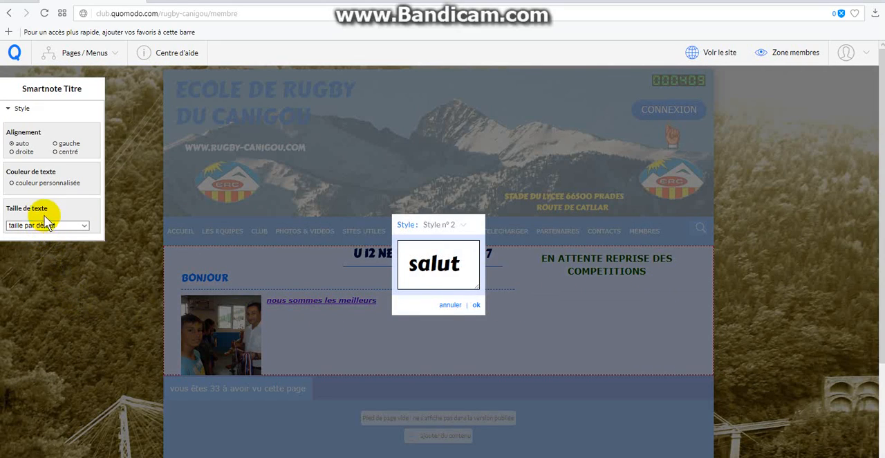
click(54, 153)
click(85, 225)
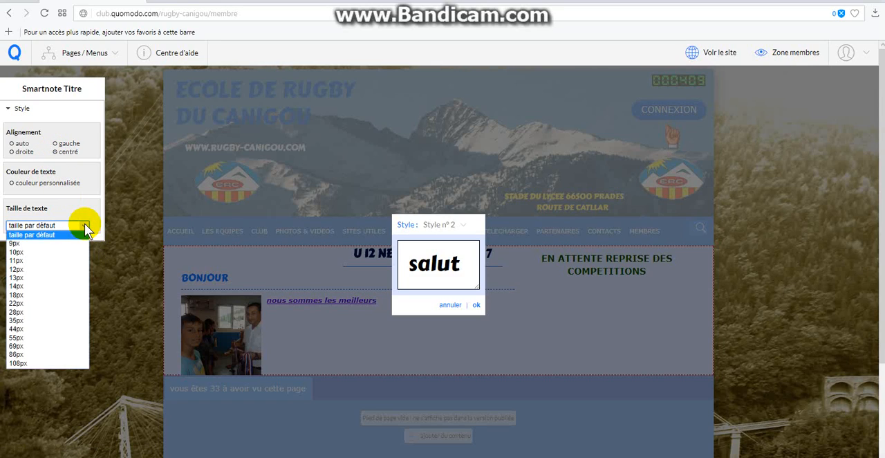
click(45, 294)
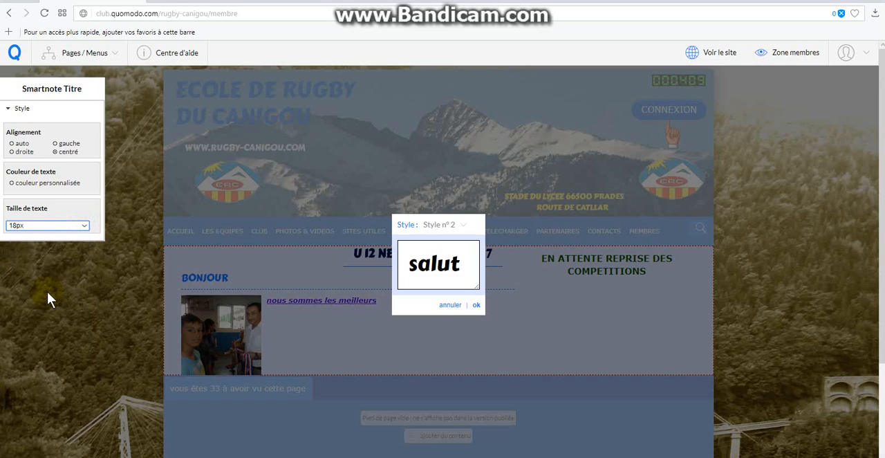
click(477, 304)
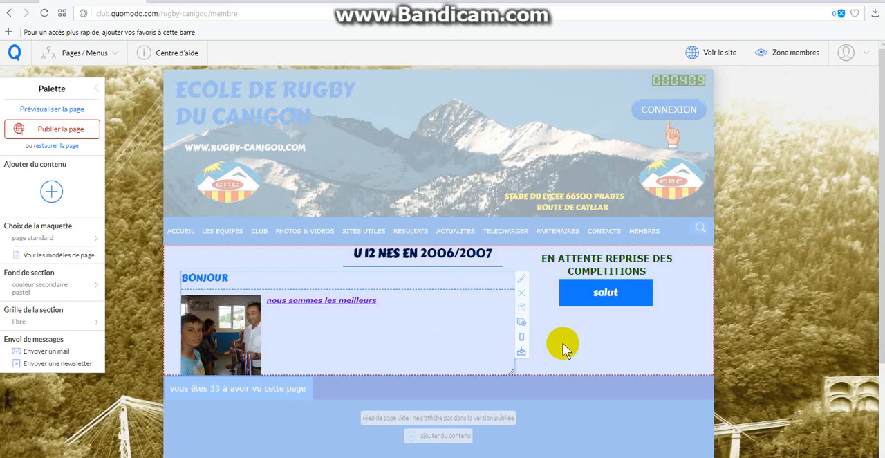
mouse_move(584, 295)
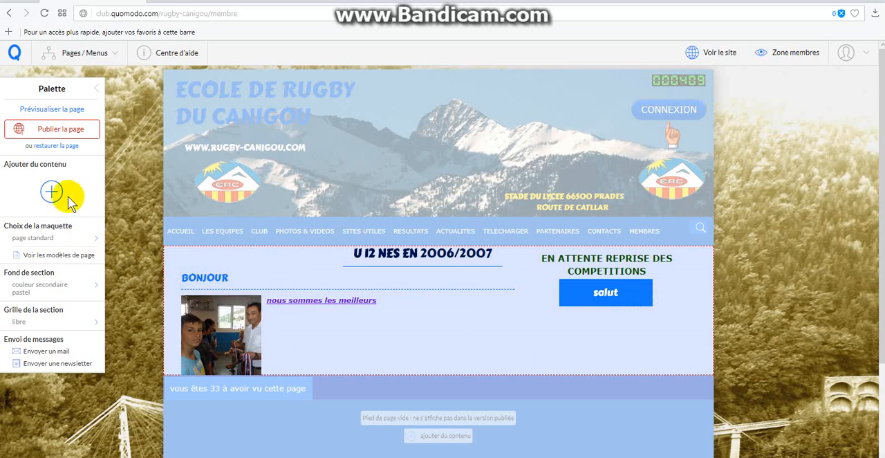
click(62, 133)
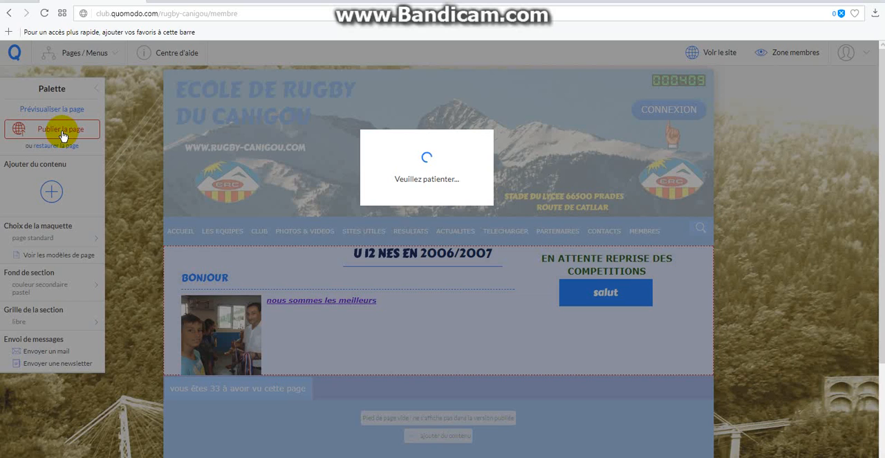